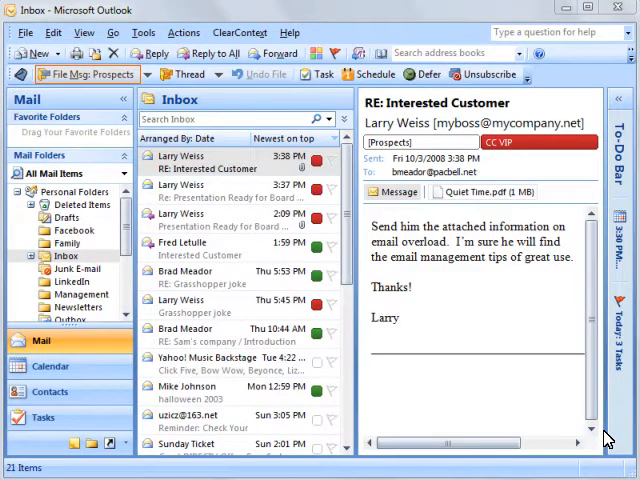
pyautogui.click(100, 76)
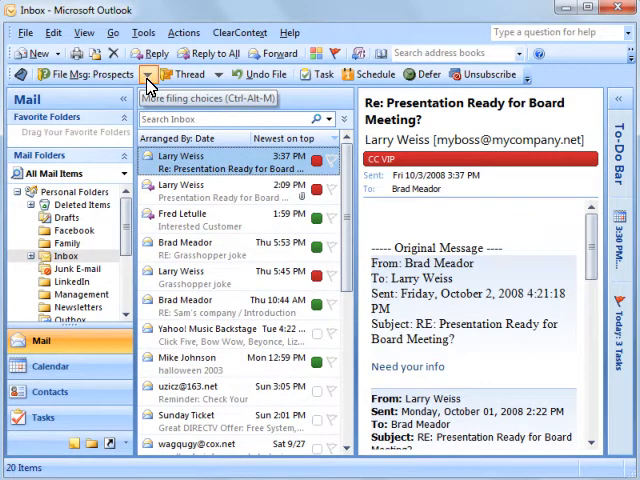
# File the board-meeting reply into Management and the whole Grasshopper joke thread into Personal
pyautogui.click(147, 78)
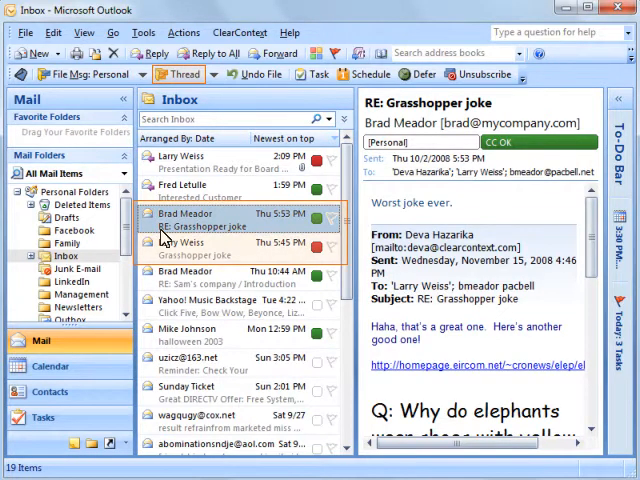
pyautogui.click(185, 75)
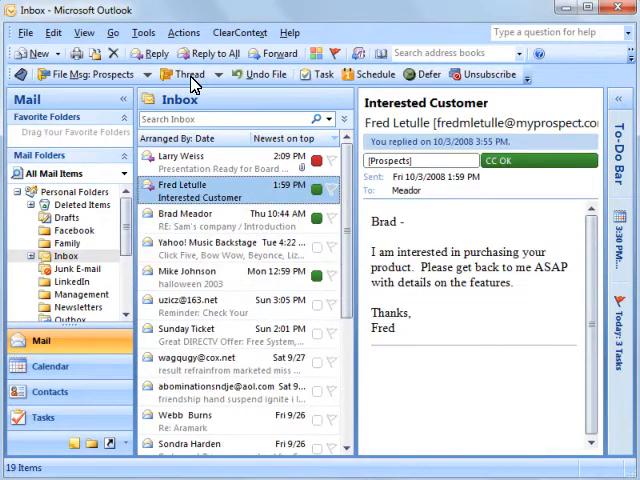
pyautogui.click(155, 53)
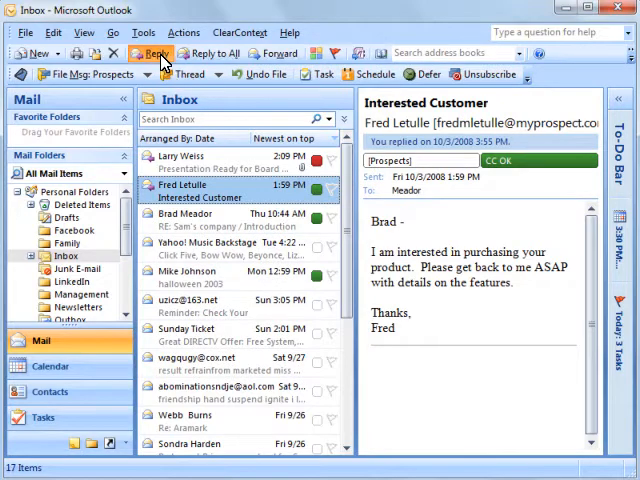
pyautogui.write('Excellent!')
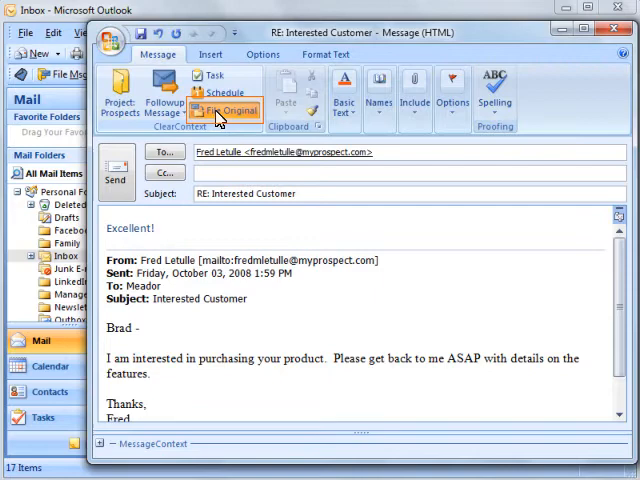
pyautogui.click(219, 112)
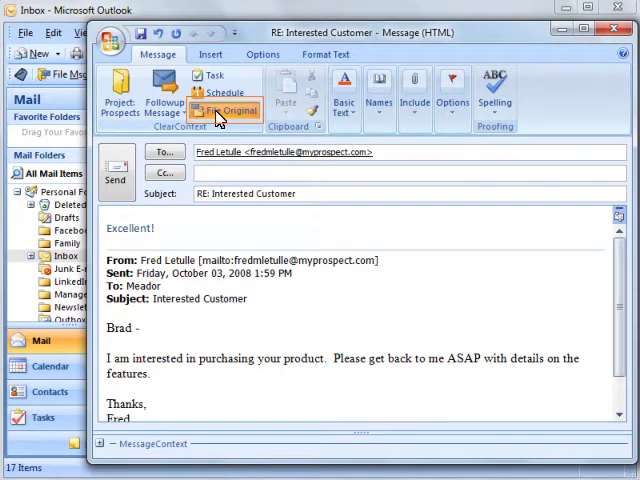
pyautogui.click(117, 180)
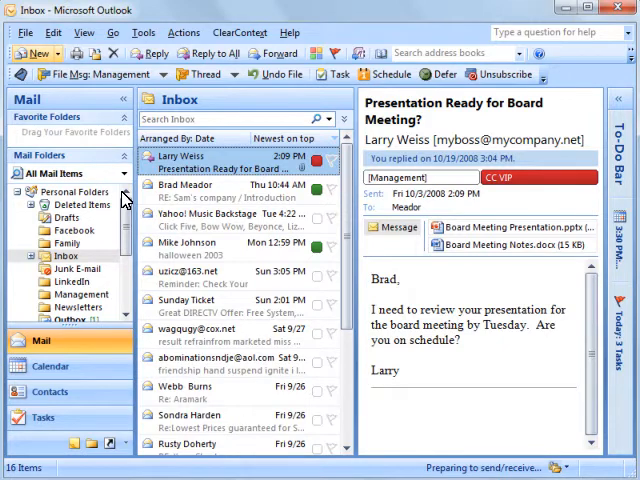
pyautogui.click(33, 53)
pyautogui.write('fr')
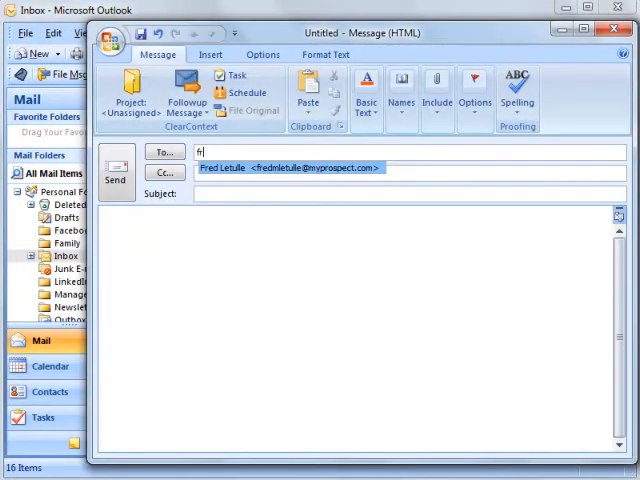
pyautogui.press('Return')
pyautogui.click(220, 193)
pyautogui.write('Meetin')
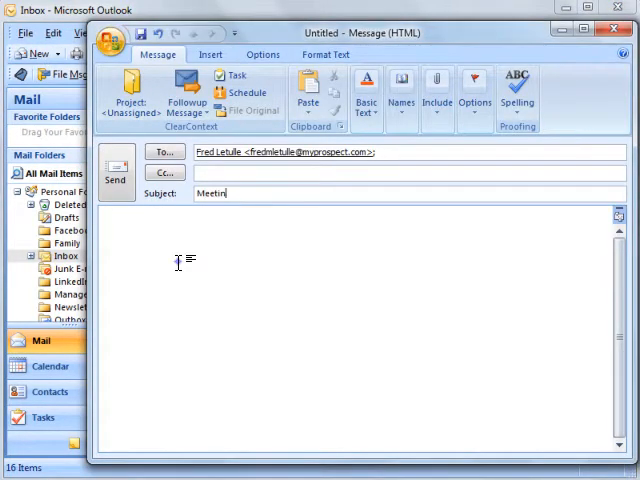
pyautogui.write('g')
pyautogui.click(177, 262)
pyautogui.write('Looking forward to meeting you Monday.')
pyautogui.click(115, 178)
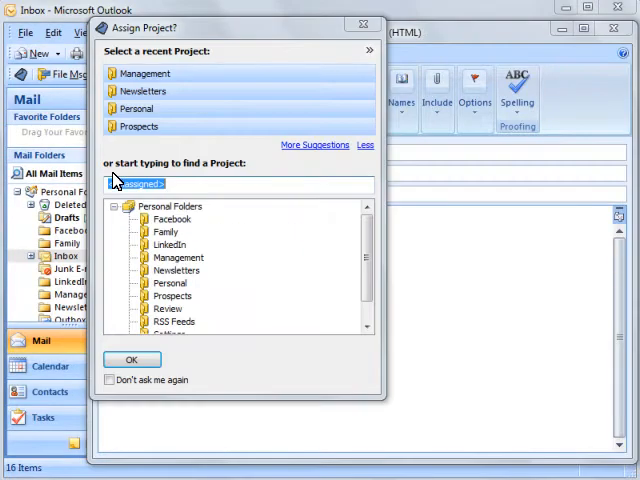
# Show the Prospects folder with the filed Meeting email and Interested Customer replies
pyautogui.doubleClick(161, 127)
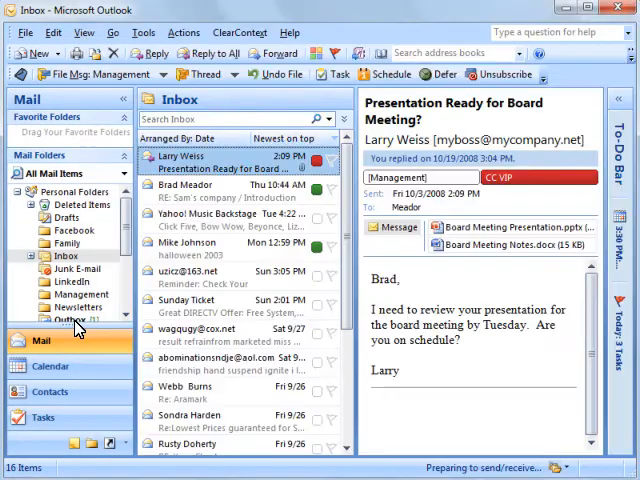
pyautogui.click(76, 323)
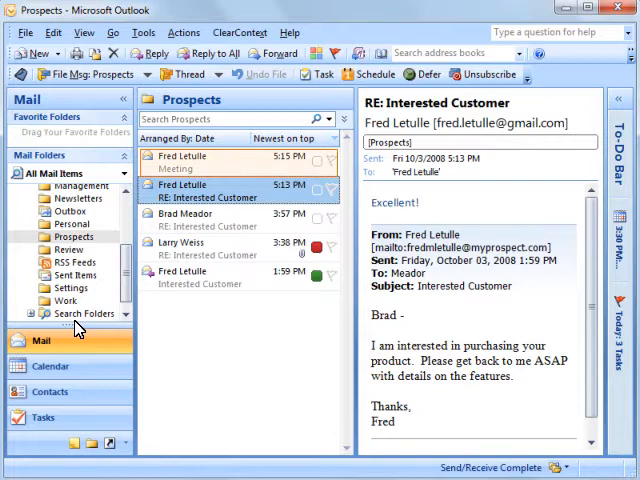